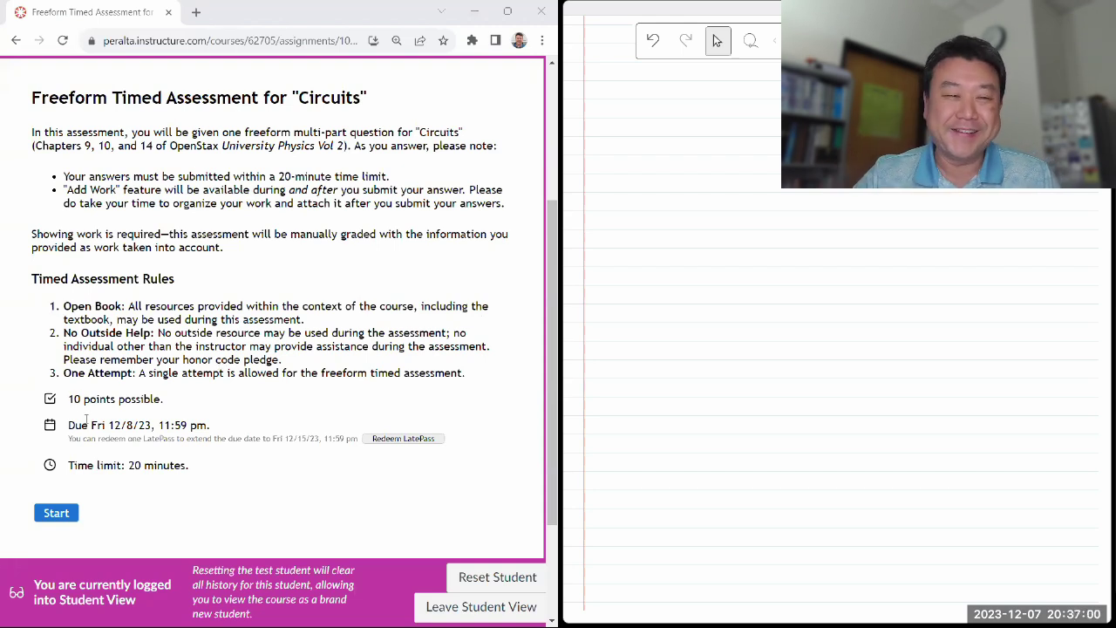
Start the timed Circuits assessment and scroll to Question 1's RL circuit, part (a).
{"action": "left_click", "coordinate": [56, 513]}
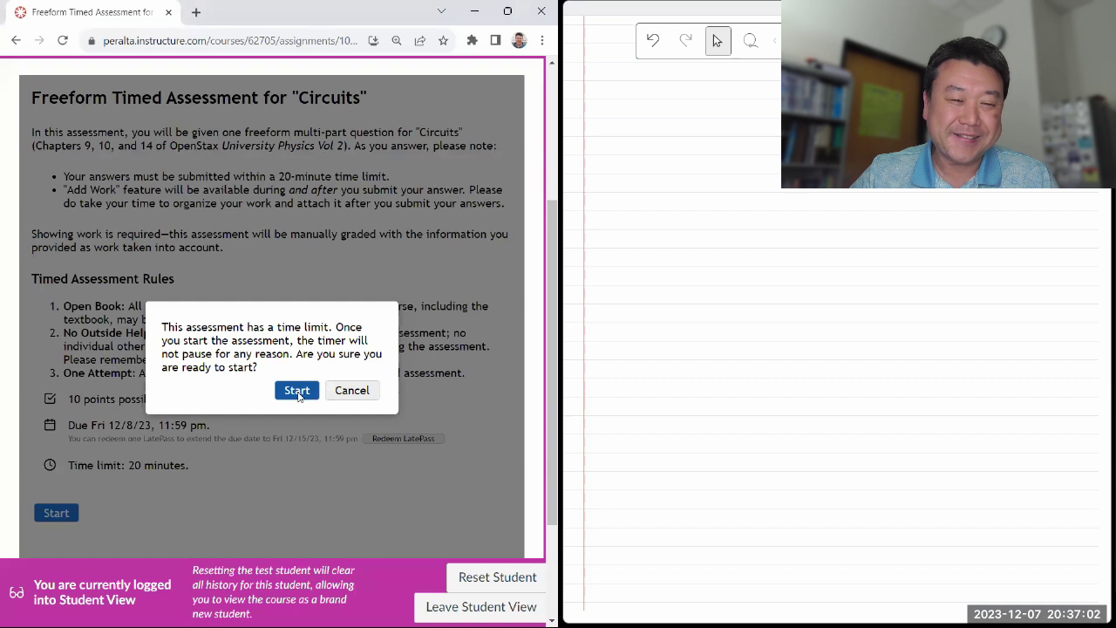
{"action": "left_click", "coordinate": [298, 391]}
{"action": "scroll", "coordinate": [293, 255], "scroll_direction": "down", "scroll_amount": 1}
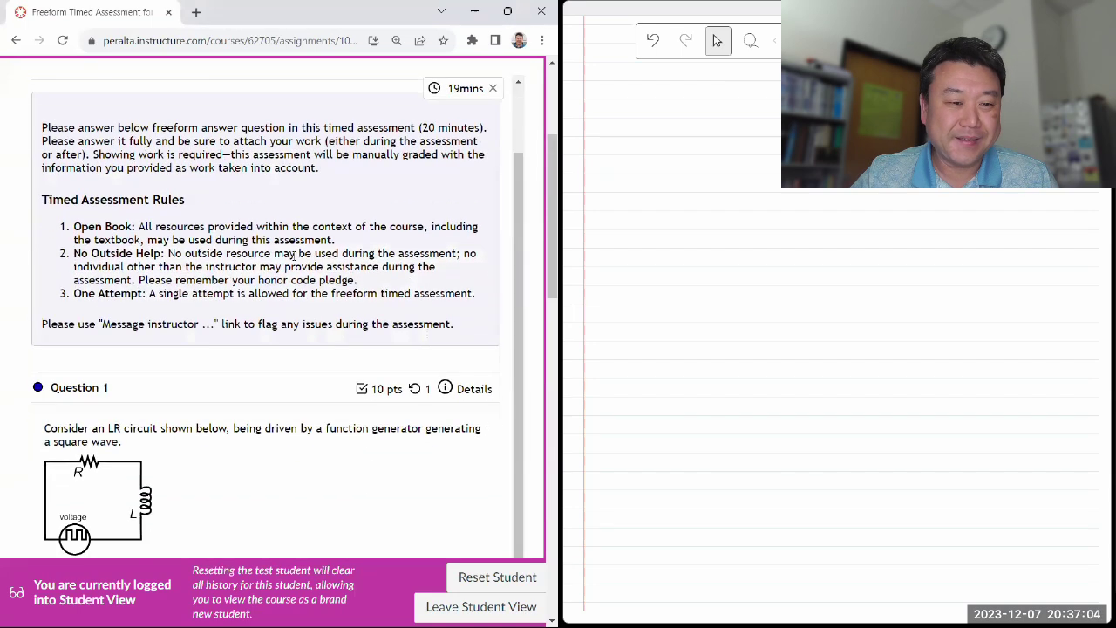
{"action": "scroll", "coordinate": [160, 229], "scroll_direction": "down", "scroll_amount": 2}
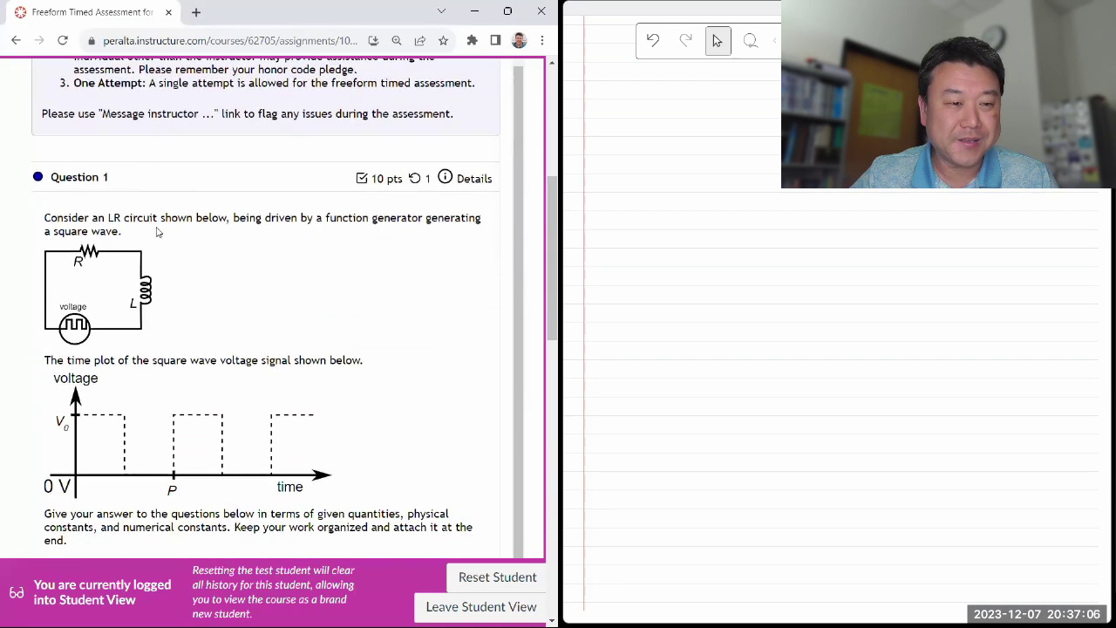
{"action": "scroll", "coordinate": [158, 231], "scroll_direction": "down", "scroll_amount": 1}
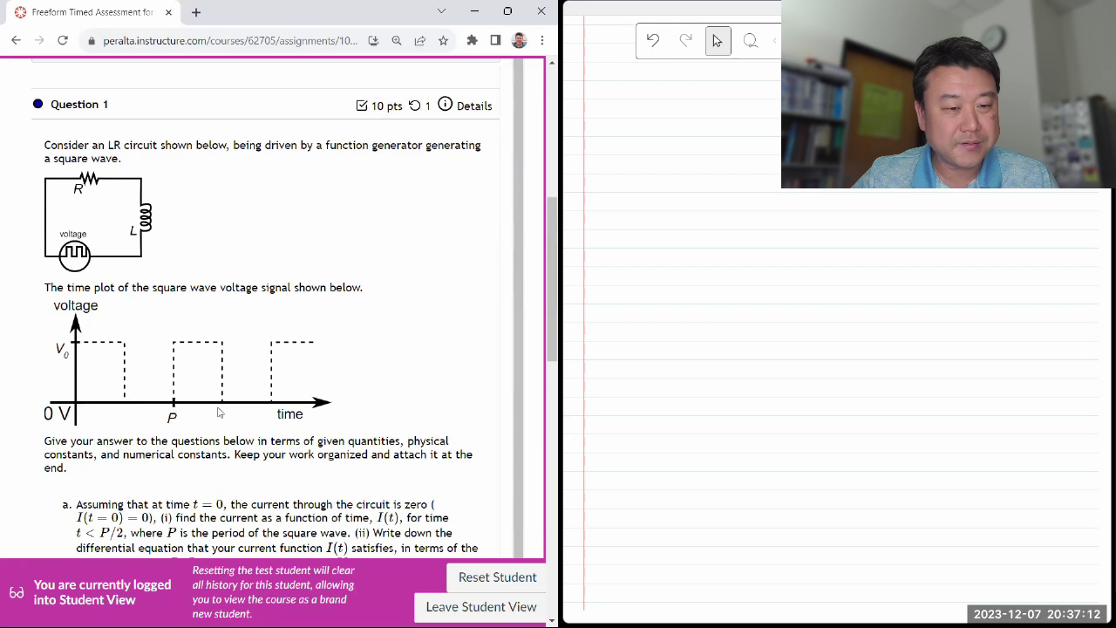
{"action": "scroll", "coordinate": [205, 408], "scroll_direction": "down", "scroll_amount": 1}
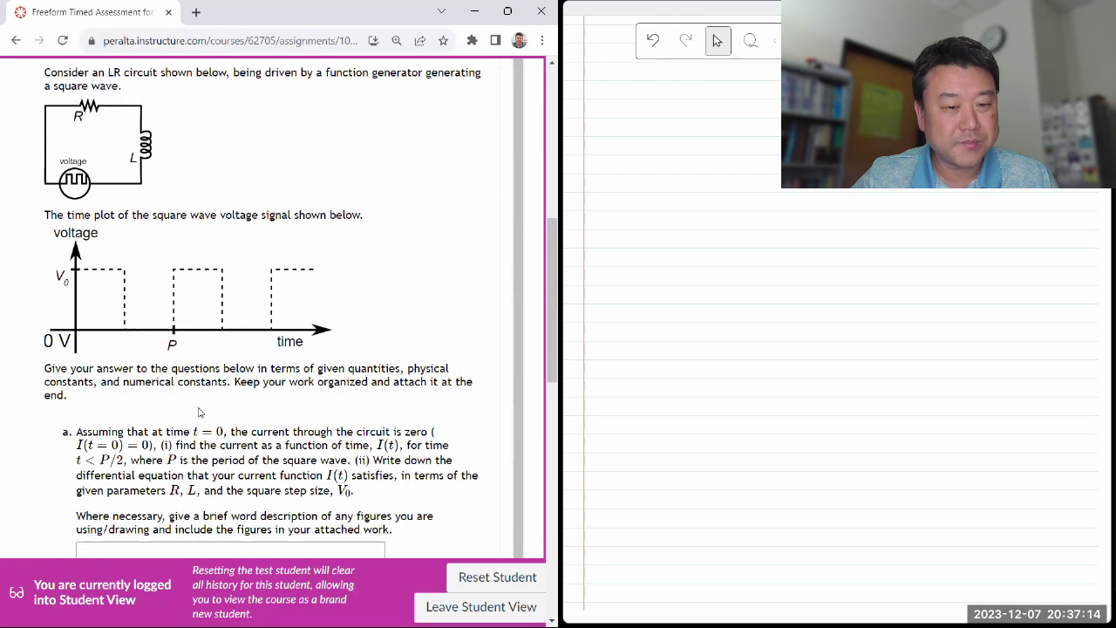
{"action": "scroll", "coordinate": [244, 375], "scroll_direction": "down", "scroll_amount": 2}
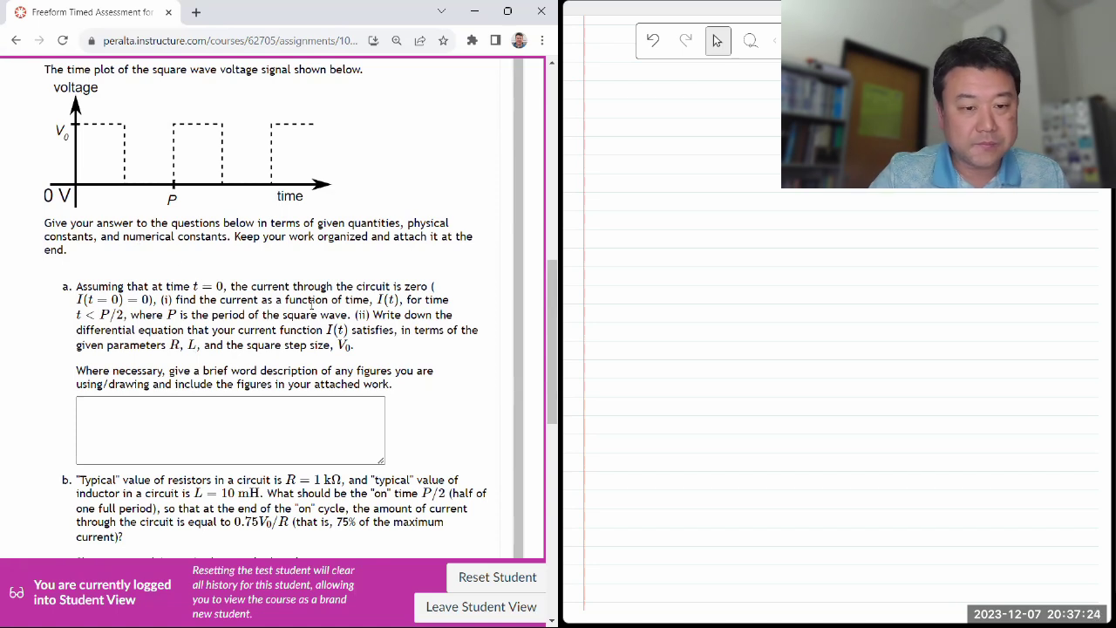
{"action": "scroll", "coordinate": [311, 303], "scroll_direction": "up", "scroll_amount": 2}
{"action": "scroll", "coordinate": [311, 305], "scroll_direction": "down", "scroll_amount": 1}
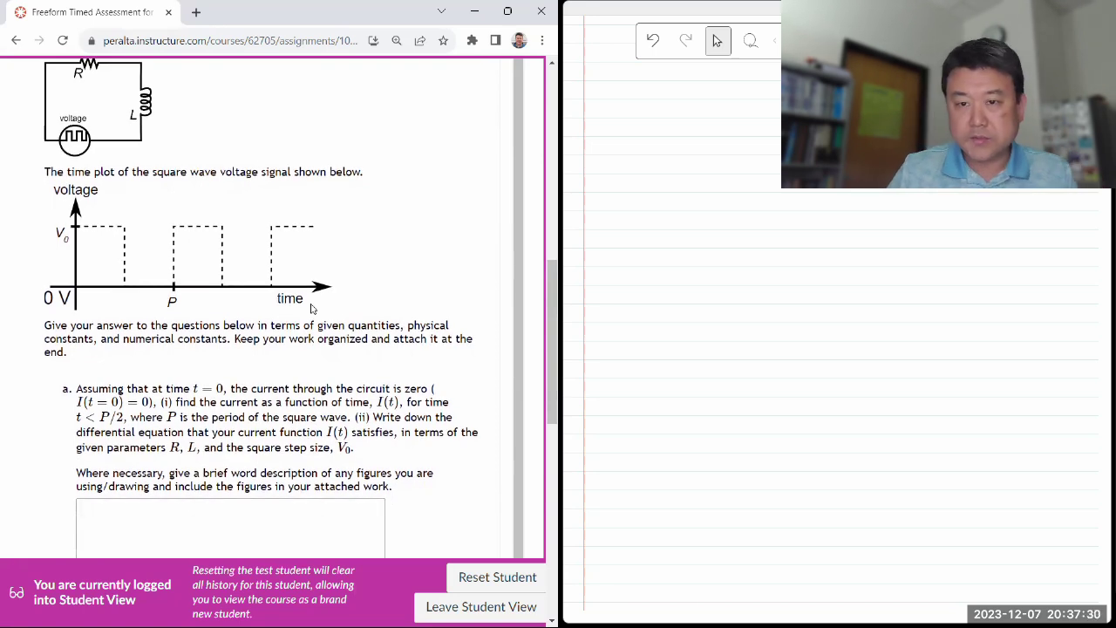
On the whiteboard page, label part (a) and draw the circuit with V0, R and the inductor.
{"action": "left_click", "coordinate": [598, 137]}
{"action": "mouse_move", "coordinate": [586, 108]}
{"action": "left_mouse_down"}
{"action": "mouse_move", "coordinate": [582, 133]}
{"action": "mouse_move", "coordinate": [607, 139]}
{"action": "left_mouse_up"}
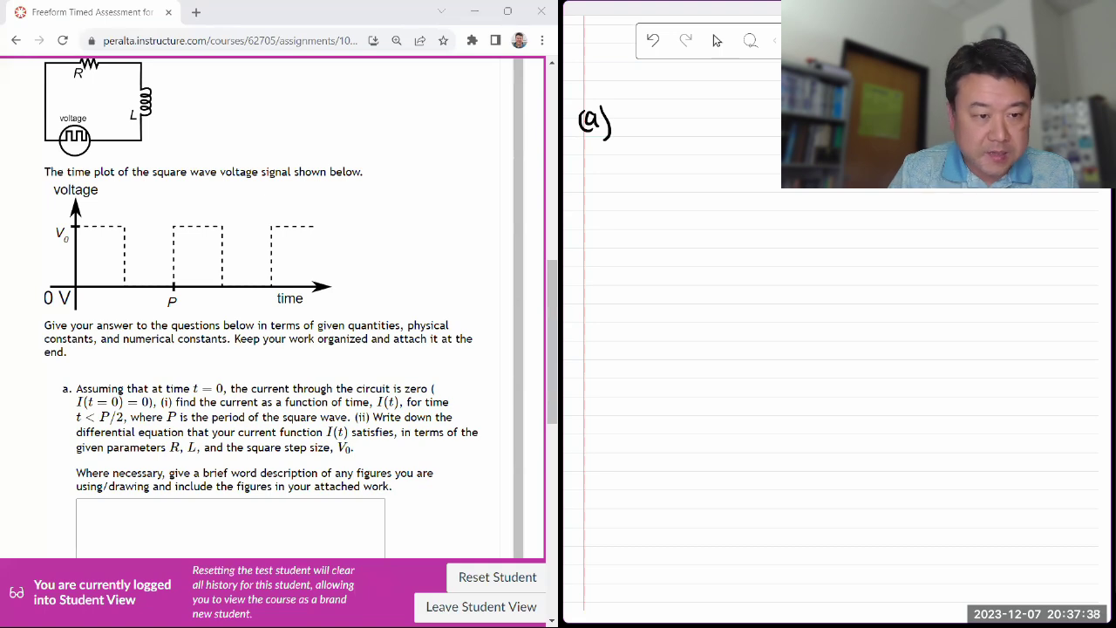
{"action": "mouse_move", "coordinate": [670, 203]}
{"action": "left_mouse_down"}
{"action": "mouse_move", "coordinate": [673, 245]}
{"action": "mouse_move", "coordinate": [681, 211]}
{"action": "mouse_move", "coordinate": [682, 233]}
{"action": "mouse_move", "coordinate": [626, 220]}
{"action": "mouse_move", "coordinate": [626, 111]}
{"action": "left_mouse_up"}
{"action": "mouse_move", "coordinate": [676, 265]}
{"action": "left_mouse_down"}
{"action": "mouse_move", "coordinate": [680, 280]}
{"action": "mouse_move", "coordinate": [688, 264]}
{"action": "left_mouse_up"}
{"action": "left_click_drag", "start_coordinate": [695, 275], "coordinate": [693, 276]}
{"action": "mouse_move", "coordinate": [626, 112]}
{"action": "left_mouse_down"}
{"action": "mouse_move", "coordinate": [749, 112]}
{"action": "mouse_move", "coordinate": [747, 148]}
{"action": "mouse_move", "coordinate": [762, 155]}
{"action": "mouse_move", "coordinate": [749, 159]}
{"action": "mouse_move", "coordinate": [764, 181]}
{"action": "mouse_move", "coordinate": [751, 190]}
{"action": "mouse_move", "coordinate": [751, 224]}
{"action": "mouse_move", "coordinate": [685, 223]}
{"action": "left_mouse_up"}
{"action": "mouse_move", "coordinate": [770, 210]}
{"action": "left_mouse_down"}
{"action": "mouse_move", "coordinate": [769, 224]}
{"action": "mouse_move", "coordinate": [787, 223]}
{"action": "left_mouse_up"}
{"action": "left_click_drag", "start_coordinate": [676, 150], "coordinate": [677, 132]}
{"action": "left_click_drag", "start_coordinate": [677, 132], "coordinate": [691, 151]}
In red ink, draw the current direction arrow and label it I(t).
{"action": "left_click", "coordinate": [881, 39]}
{"action": "mouse_move", "coordinate": [740, 93]}
{"action": "left_mouse_down"}
{"action": "mouse_move", "coordinate": [770, 92]}
{"action": "mouse_move", "coordinate": [771, 132]}
{"action": "mouse_move", "coordinate": [778, 127]}
{"action": "left_mouse_up"}
{"action": "mouse_move", "coordinate": [787, 98]}
{"action": "left_mouse_down"}
{"action": "mouse_move", "coordinate": [798, 97]}
{"action": "mouse_move", "coordinate": [792, 120]}
{"action": "left_mouse_up"}
{"action": "left_click_drag", "start_coordinate": [787, 120], "coordinate": [803, 119]}
{"action": "mouse_move", "coordinate": [808, 111]}
{"action": "left_mouse_down"}
{"action": "mouse_move", "coordinate": [820, 110]}
{"action": "mouse_move", "coordinate": [815, 118]}
{"action": "left_mouse_up"}
{"action": "mouse_move", "coordinate": [820, 101]}
{"action": "left_mouse_down"}
{"action": "mouse_move", "coordinate": [824, 122]}
{"action": "mouse_move", "coordinate": [900, 97]}
{"action": "mouse_move", "coordinate": [893, 117]}
{"action": "left_mouse_up"}
Add '& I(t=0)=0.' in red and underline it, redrawing the underline lower and longer.
{"action": "left_click_drag", "start_coordinate": [886, 118], "coordinate": [907, 120]}
{"action": "left_click_drag", "start_coordinate": [911, 110], "coordinate": [919, 120]}
{"action": "left_click_drag", "start_coordinate": [923, 108], "coordinate": [933, 113]}
{"action": "left_click_drag", "start_coordinate": [936, 101], "coordinate": [945, 122]}
{"action": "left_click_drag", "start_coordinate": [955, 102], "coordinate": [970, 110]}
{"action": "left_click_drag", "start_coordinate": [982, 98], "coordinate": [980, 99]}
{"action": "left_click", "coordinate": [997, 115]}
{"action": "left_click_drag", "start_coordinate": [894, 126], "coordinate": [991, 134]}
{"action": "key", "text": "ctrl+z"}
{"action": "left_click_drag", "start_coordinate": [886, 131], "coordinate": [990, 133]}
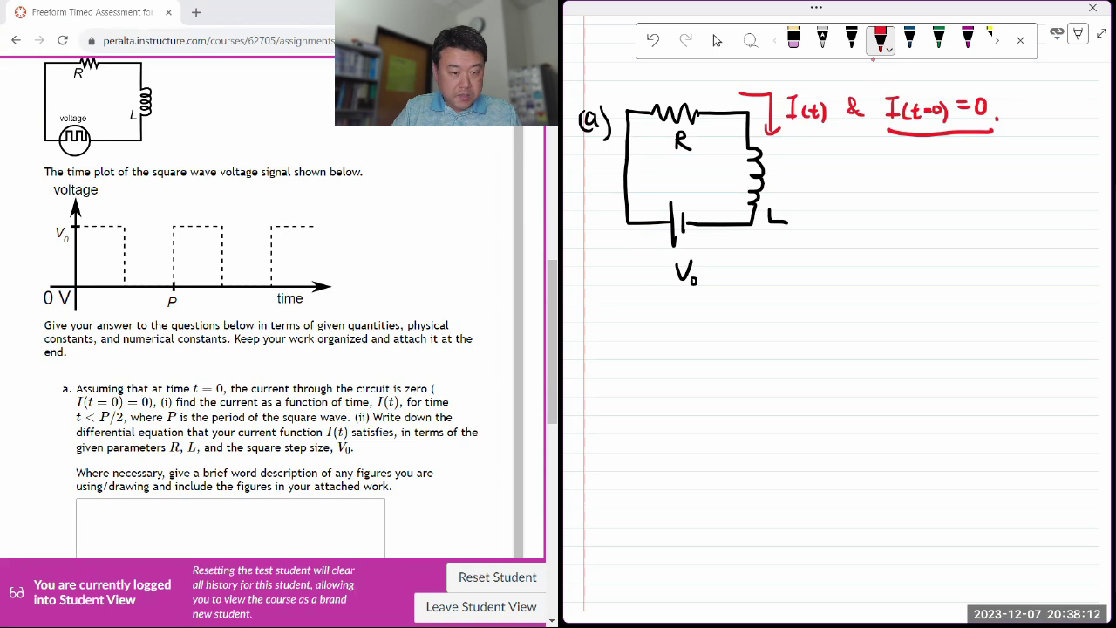
{"action": "key", "text": "Escape"}
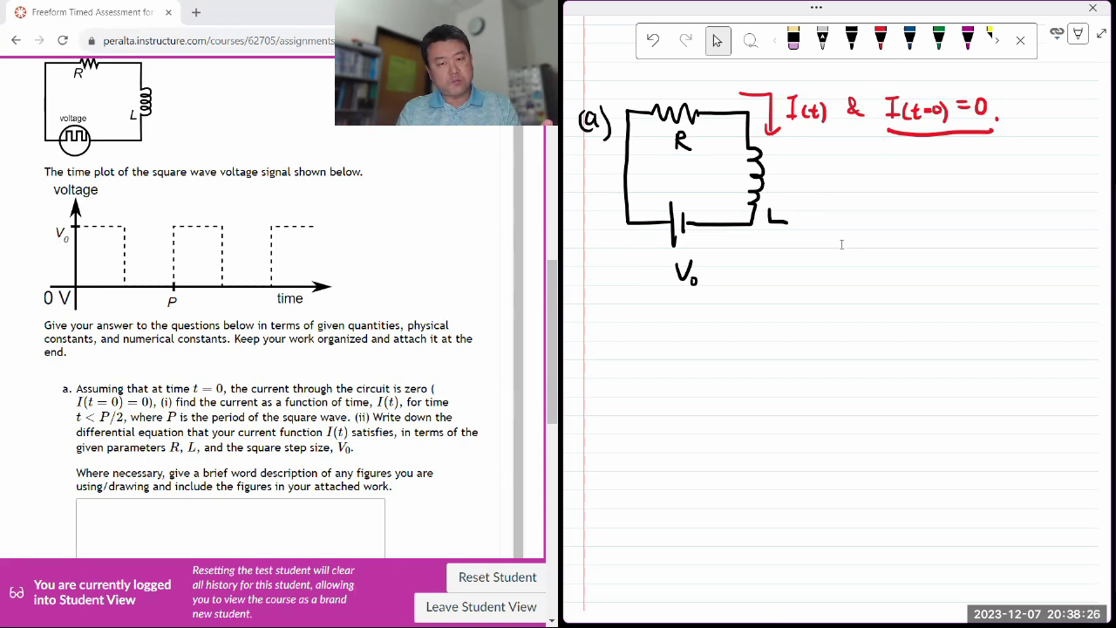
Trace the green loop path across the battery and write +V0 below the circuit in black.
{"action": "left_click", "coordinate": [881, 38]}
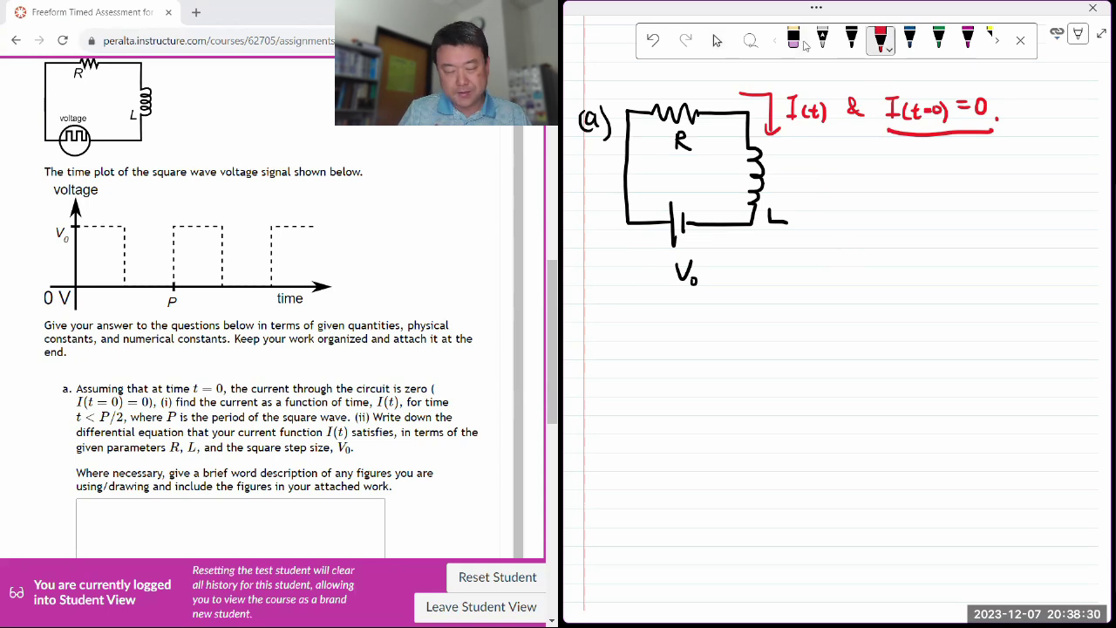
{"action": "left_click", "coordinate": [938, 38]}
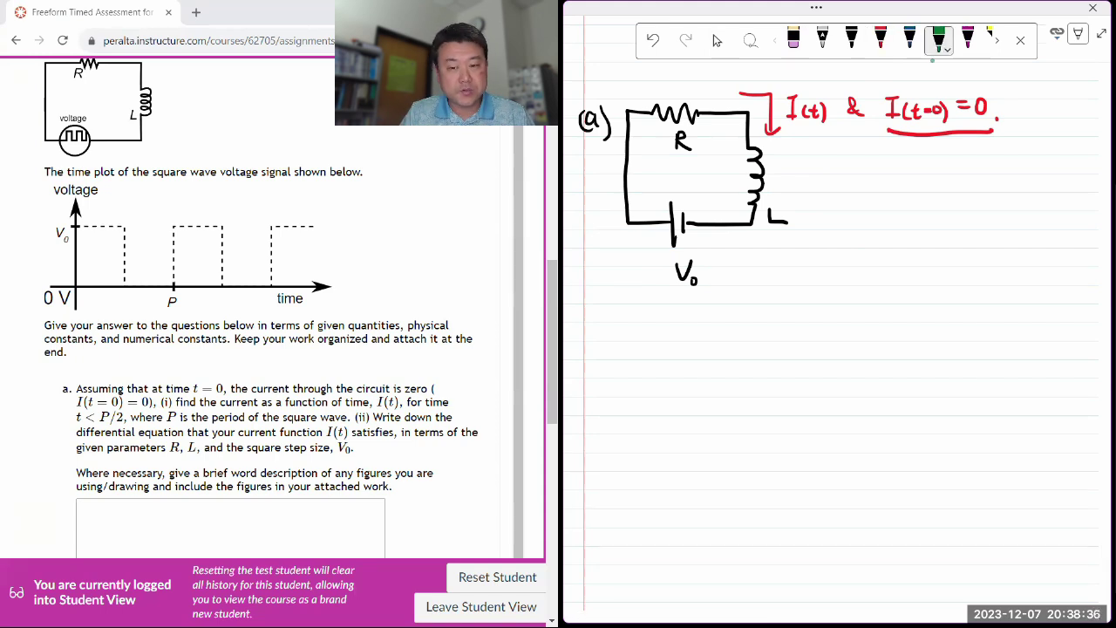
{"action": "mouse_move", "coordinate": [704, 220]}
{"action": "left_mouse_down"}
{"action": "mouse_move", "coordinate": [660, 187]}
{"action": "mouse_move", "coordinate": [641, 216]}
{"action": "left_mouse_up"}
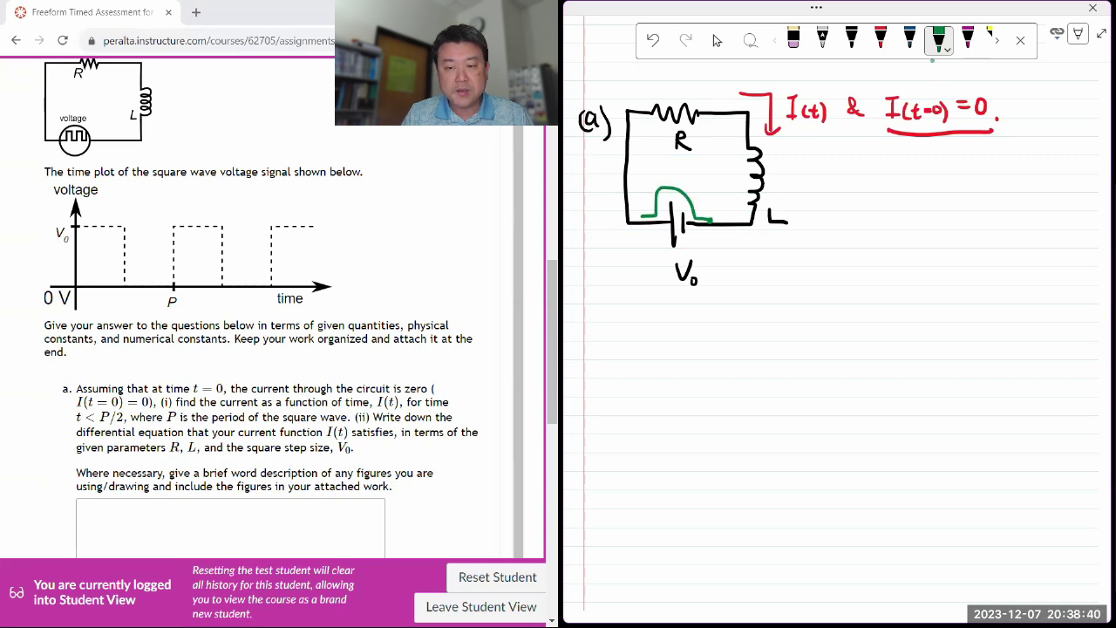
{"action": "left_click", "coordinate": [851, 39]}
{"action": "left_click_drag", "start_coordinate": [651, 337], "coordinate": [670, 335]}
{"action": "mouse_move", "coordinate": [661, 327]}
{"action": "left_mouse_down"}
{"action": "mouse_move", "coordinate": [663, 348]}
{"action": "mouse_move", "coordinate": [689, 329]}
{"action": "left_mouse_up"}
{"action": "left_click_drag", "start_coordinate": [695, 346], "coordinate": [695, 347]}
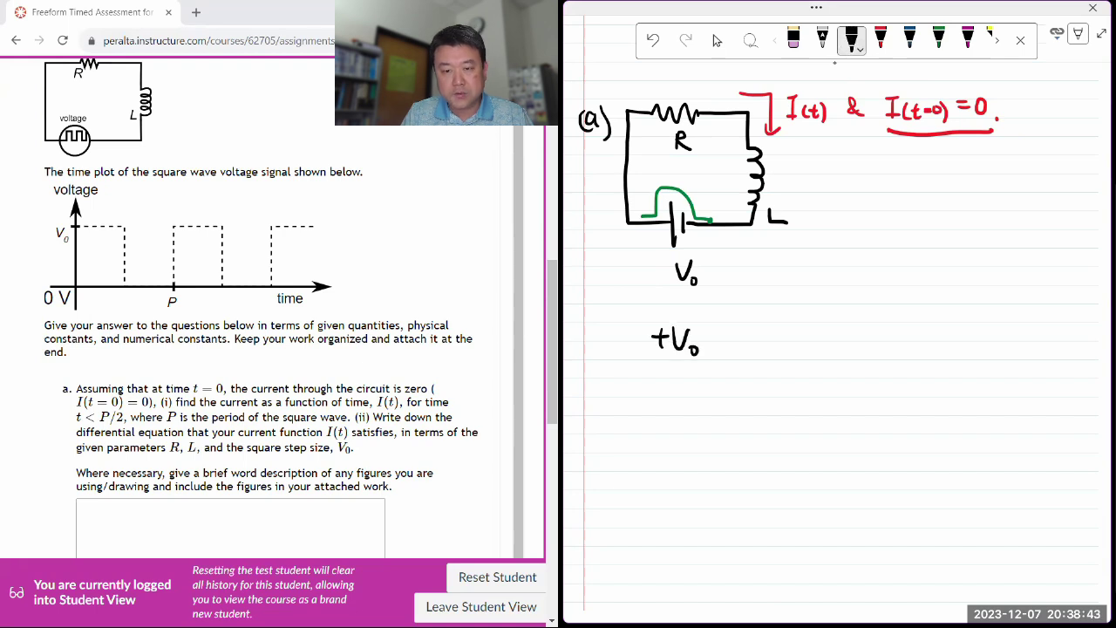
Extend the green loop past the resistor and along the top wire, adding '− I·' to the equation.
{"action": "left_click", "coordinate": [938, 39]}
{"action": "mouse_move", "coordinate": [638, 217]}
{"action": "left_mouse_down"}
{"action": "mouse_move", "coordinate": [641, 133]}
{"action": "mouse_move", "coordinate": [709, 128]}
{"action": "left_mouse_up"}
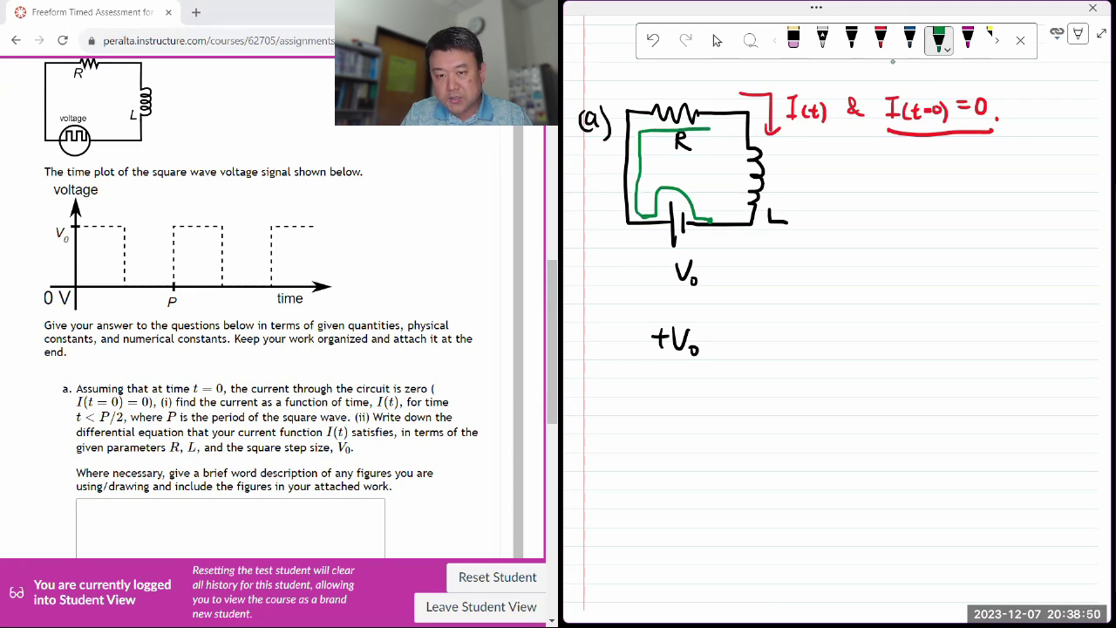
{"action": "left_click", "coordinate": [852, 38]}
{"action": "left_click_drag", "start_coordinate": [704, 338], "coordinate": [751, 326]}
{"action": "mouse_move", "coordinate": [744, 328]}
{"action": "left_mouse_down"}
{"action": "mouse_move", "coordinate": [743, 349]}
{"action": "mouse_move", "coordinate": [782, 351]}
{"action": "left_mouse_up"}
{"action": "left_click", "coordinate": [755, 339]}
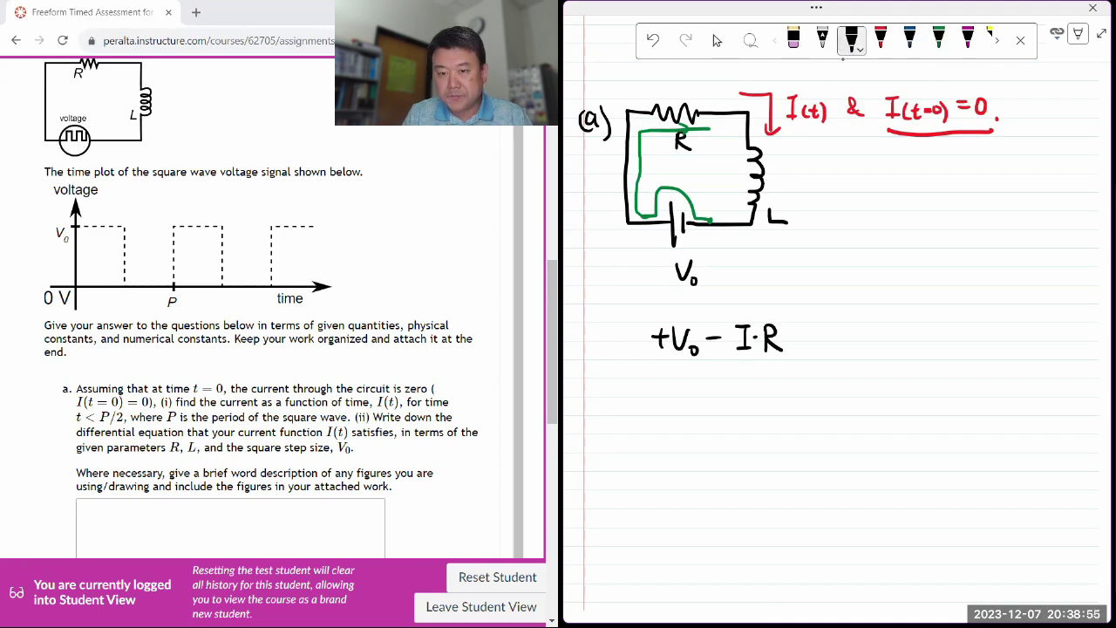
{"action": "left_click", "coordinate": [939, 39]}
{"action": "left_click_drag", "start_coordinate": [715, 128], "coordinate": [733, 129]}
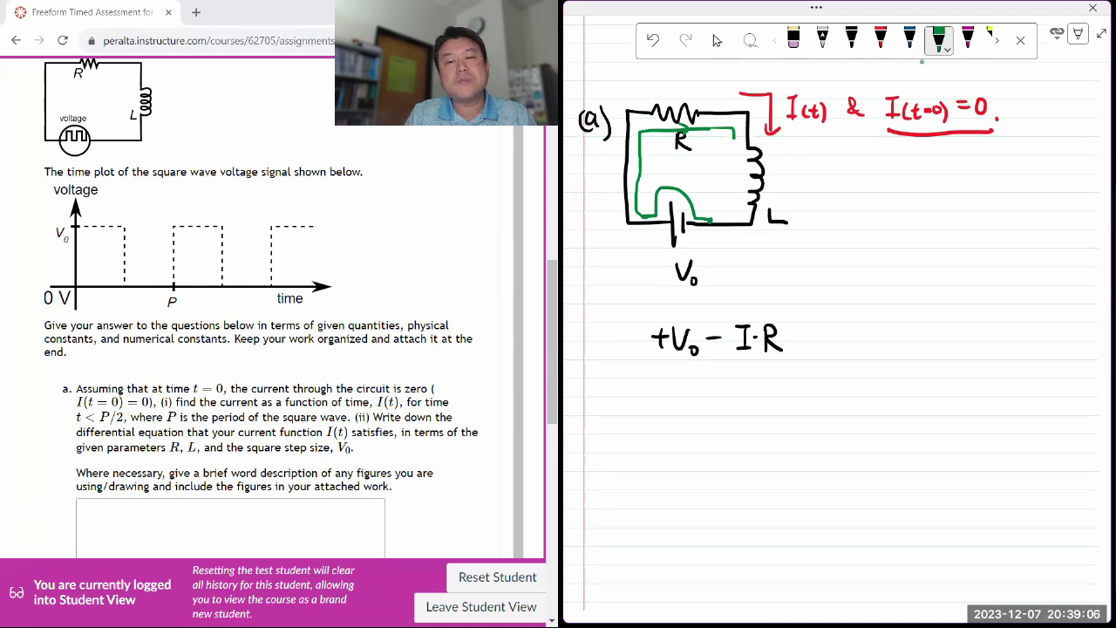
Write ΔV = L·dI/dt in black beside the inductor.
{"action": "left_click", "coordinate": [851, 40]}
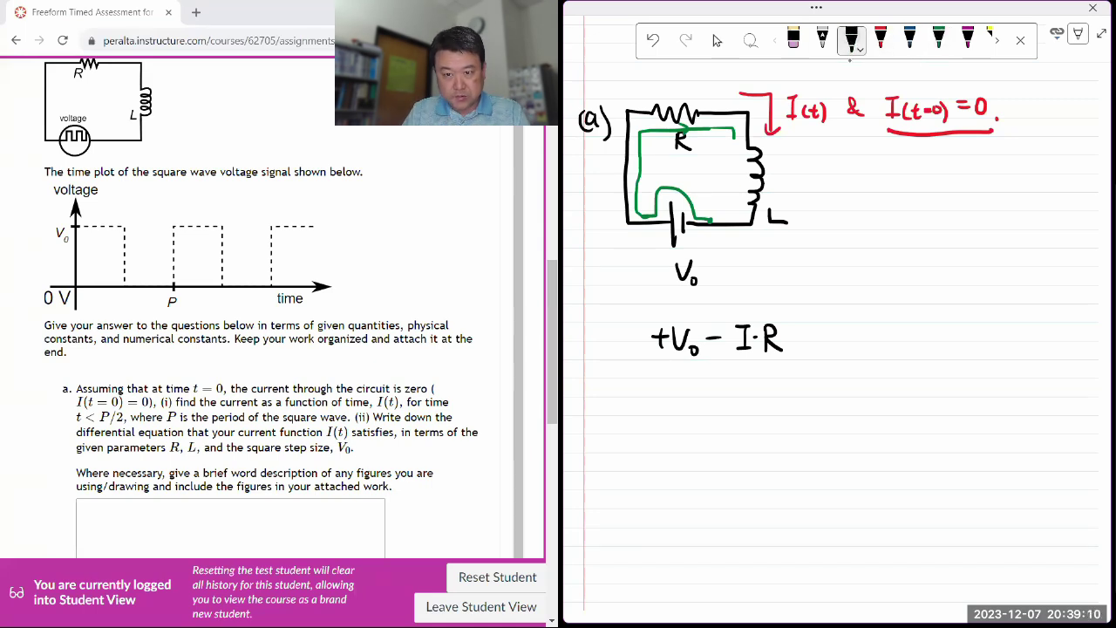
{"action": "mouse_move", "coordinate": [793, 172]}
{"action": "left_mouse_down"}
{"action": "mouse_move", "coordinate": [786, 185]}
{"action": "mouse_move", "coordinate": [800, 185]}
{"action": "left_mouse_up"}
{"action": "left_click_drag", "start_coordinate": [807, 171], "coordinate": [832, 179]}
{"action": "left_click_drag", "start_coordinate": [821, 184], "coordinate": [893, 186]}
{"action": "left_click_drag", "start_coordinate": [868, 202], "coordinate": [889, 211]}
{"action": "left_click_drag", "start_coordinate": [879, 199], "coordinate": [892, 199]}
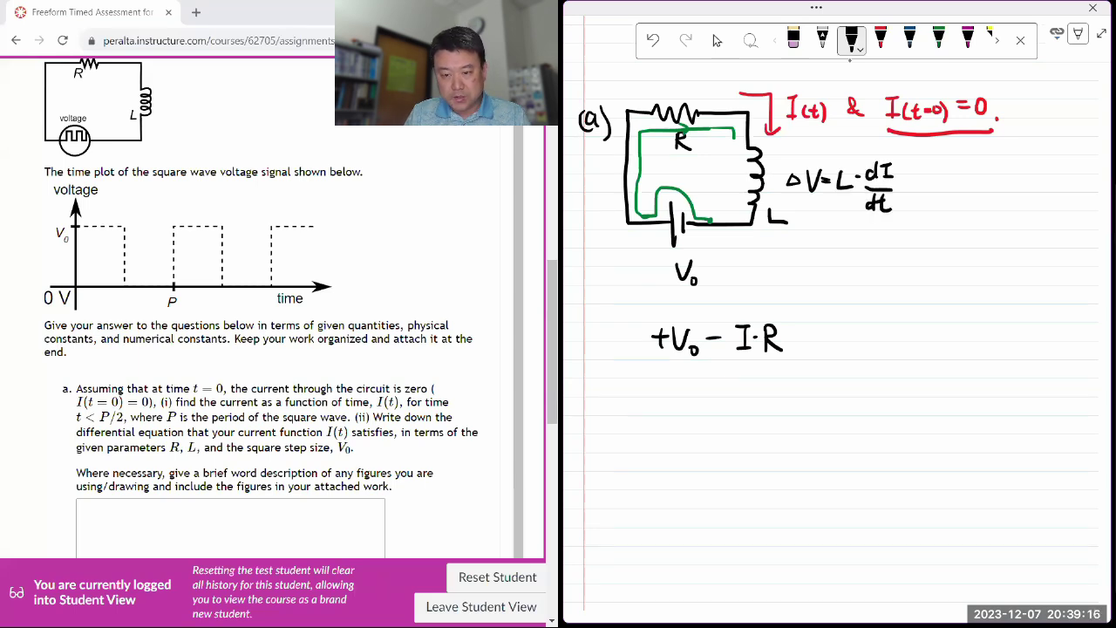
Append '± L·dI/dt' after I·R in the loop equation.
{"action": "left_click_drag", "start_coordinate": [790, 333], "coordinate": [808, 331]}
{"action": "mouse_move", "coordinate": [801, 324]}
{"action": "left_mouse_down"}
{"action": "mouse_move", "coordinate": [840, 349]}
{"action": "mouse_move", "coordinate": [867, 334]}
{"action": "left_mouse_up"}
{"action": "left_click", "coordinate": [846, 337]}
{"action": "left_click_drag", "start_coordinate": [871, 320], "coordinate": [881, 319]}
{"action": "left_click_drag", "start_coordinate": [876, 319], "coordinate": [882, 343]}
{"action": "left_click_drag", "start_coordinate": [865, 351], "coordinate": [863, 364]}
{"action": "mouse_move", "coordinate": [870, 345]}
{"action": "left_mouse_down"}
{"action": "mouse_move", "coordinate": [869, 366]}
{"action": "mouse_move", "coordinate": [879, 366]}
{"action": "left_mouse_up"}
{"action": "left_click_drag", "start_coordinate": [868, 356], "coordinate": [885, 354]}
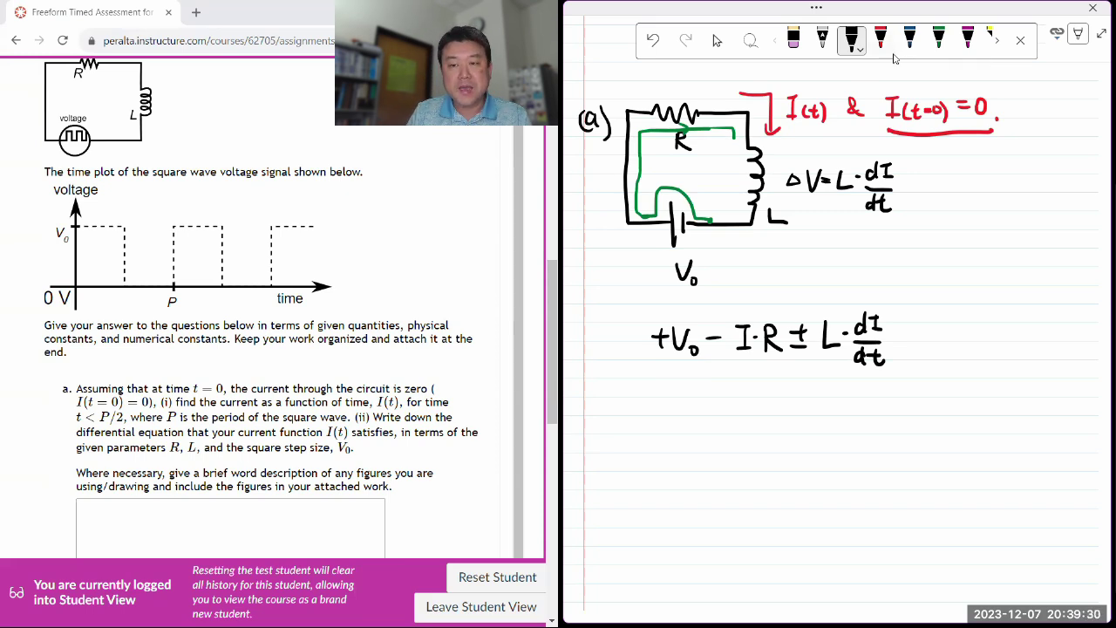
Draw a green arrow by the inductor and write '0 < dI/dt' inside the loop.
{"action": "left_click", "coordinate": [938, 38]}
{"action": "mouse_move", "coordinate": [734, 148]}
{"action": "left_mouse_down"}
{"action": "mouse_move", "coordinate": [733, 196]}
{"action": "mouse_move", "coordinate": [738, 185]}
{"action": "mouse_move", "coordinate": [700, 170]}
{"action": "mouse_move", "coordinate": [719, 172]}
{"action": "mouse_move", "coordinate": [715, 189]}
{"action": "left_mouse_up"}
{"action": "mouse_move", "coordinate": [710, 180]}
{"action": "left_mouse_down"}
{"action": "mouse_move", "coordinate": [686, 173]}
{"action": "mouse_move", "coordinate": [696, 180]}
{"action": "left_mouse_up"}
{"action": "mouse_move", "coordinate": [677, 167]}
{"action": "left_mouse_down"}
{"action": "mouse_move", "coordinate": [670, 175]}
{"action": "mouse_move", "coordinate": [677, 168]}
{"action": "left_mouse_up"}
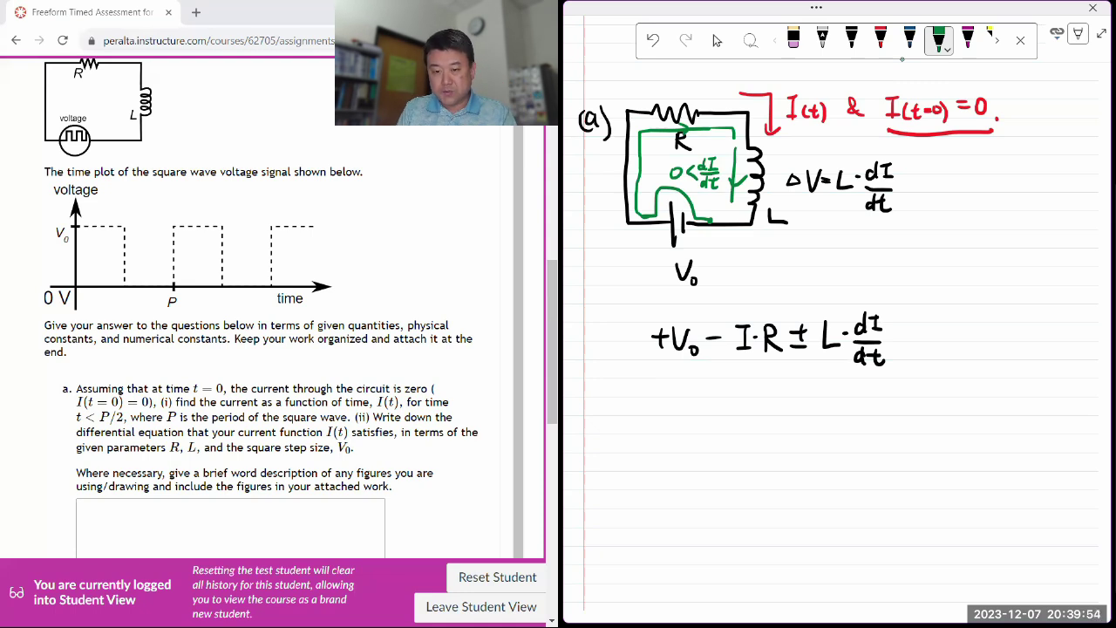
Erase the ± sign before L·dI/dt and close the green loop along the bottom wire.
{"action": "left_click", "coordinate": [793, 39]}
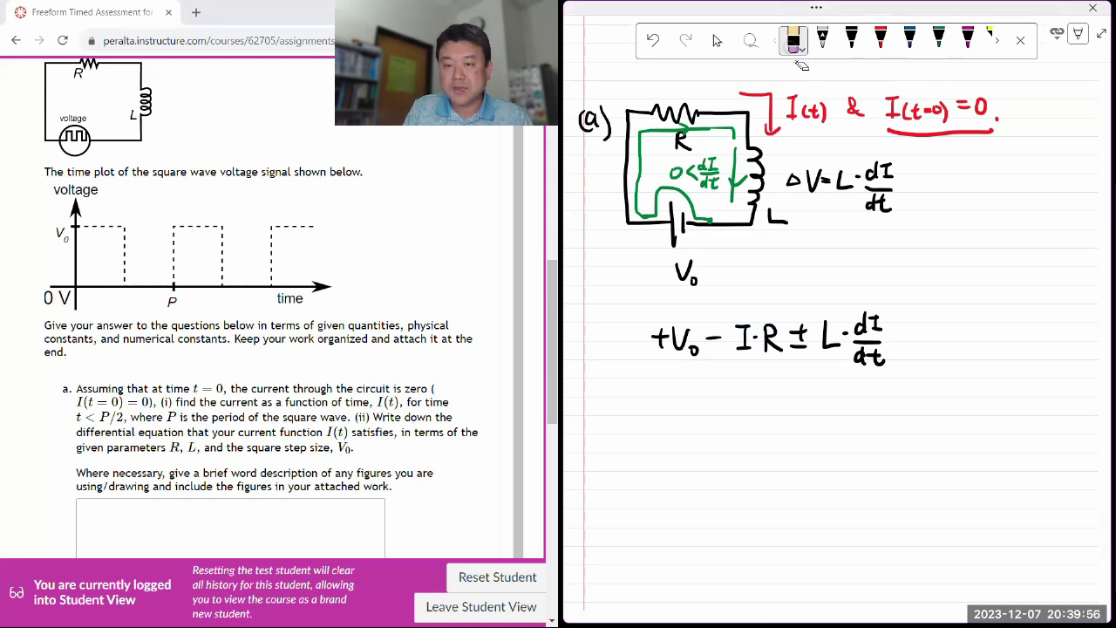
{"action": "mouse_move", "coordinate": [790, 345]}
{"action": "left_mouse_down"}
{"action": "mouse_move", "coordinate": [801, 325]}
{"action": "mouse_move", "coordinate": [811, 336]}
{"action": "left_mouse_up"}
{"action": "left_click", "coordinate": [851, 40]}
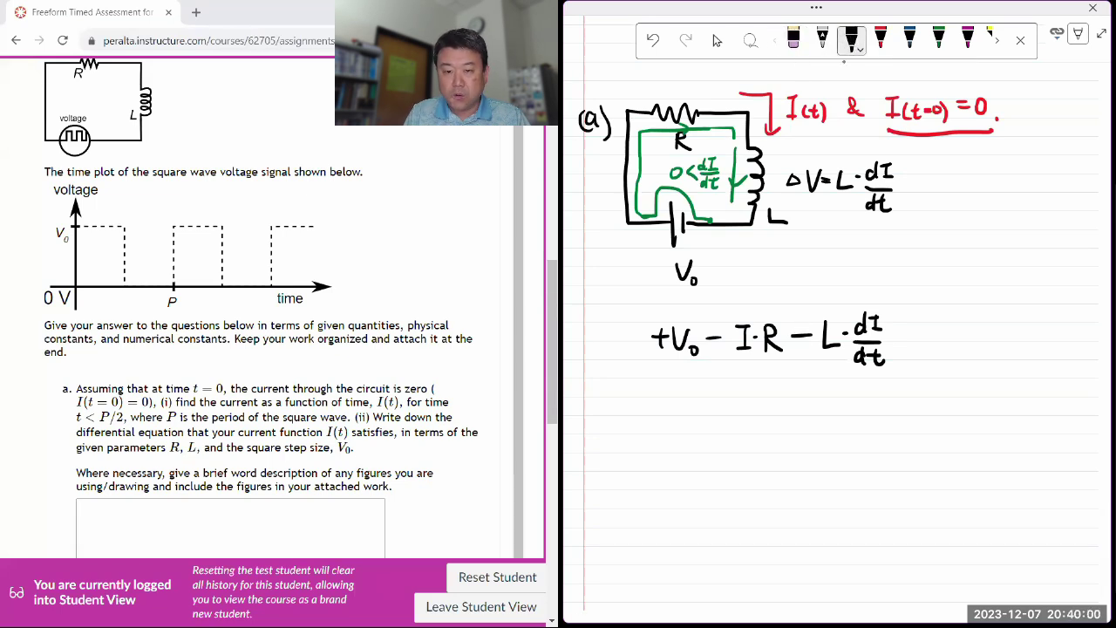
{"action": "mouse_move", "coordinate": [732, 195]}
{"action": "left_mouse_down"}
{"action": "mouse_move", "coordinate": [734, 219]}
{"action": "mouse_move", "coordinate": [712, 221]}
{"action": "left_mouse_up"}
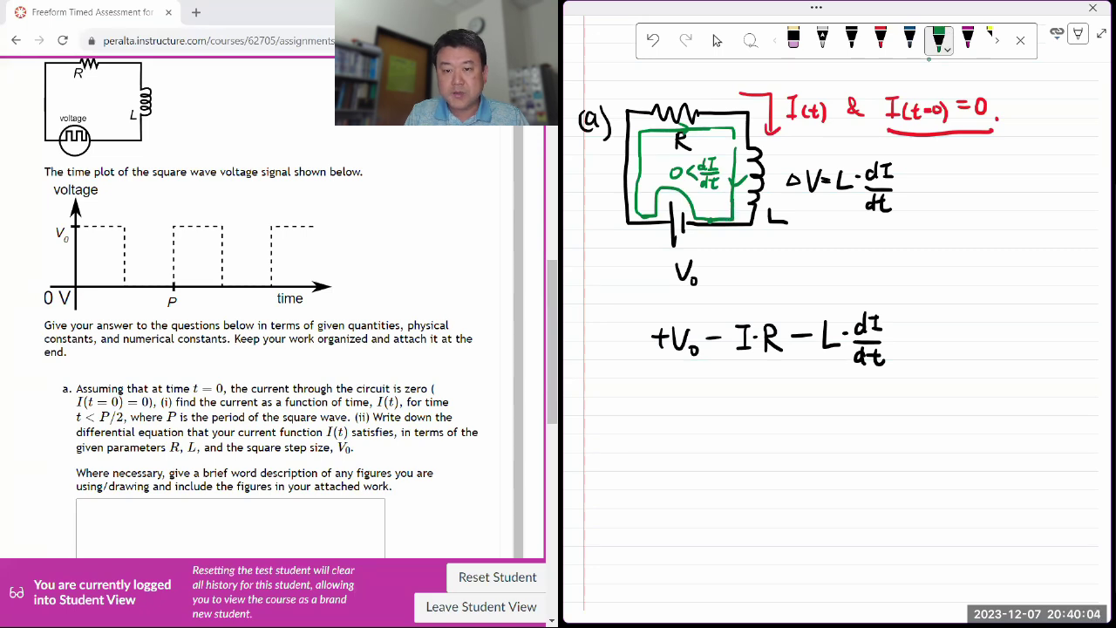
Finish the equation with '= 0', underline it, and dot the R term in red.
{"action": "left_click", "coordinate": [851, 38]}
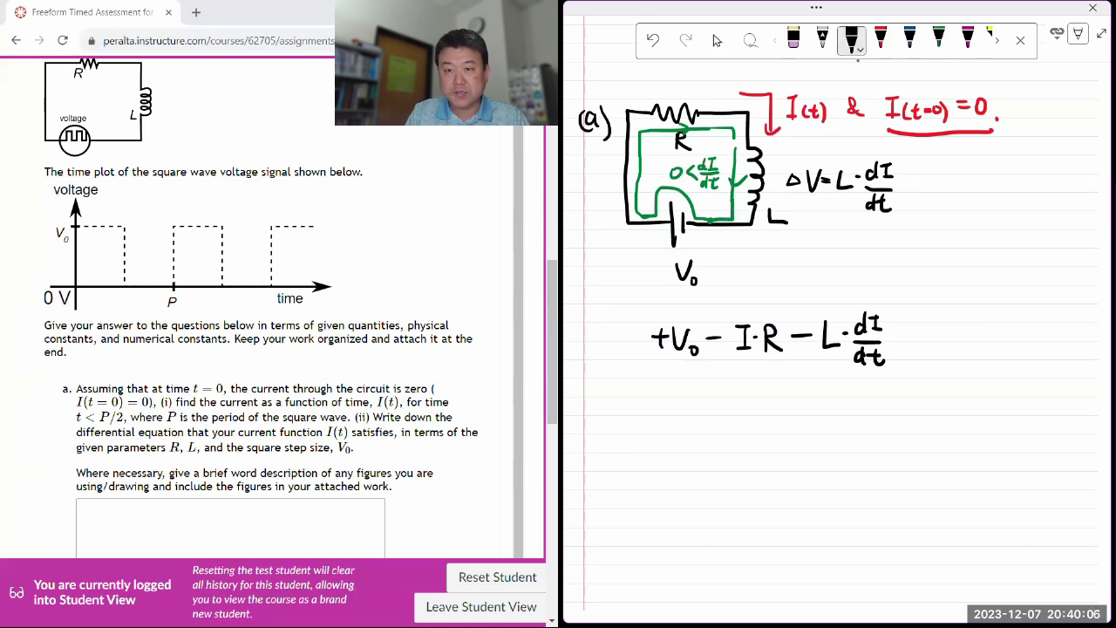
{"action": "left_click_drag", "start_coordinate": [896, 337], "coordinate": [908, 346]}
{"action": "mouse_move", "coordinate": [941, 331]}
{"action": "left_mouse_down"}
{"action": "mouse_move", "coordinate": [944, 352]}
{"action": "mouse_move", "coordinate": [942, 331]}
{"action": "left_mouse_up"}
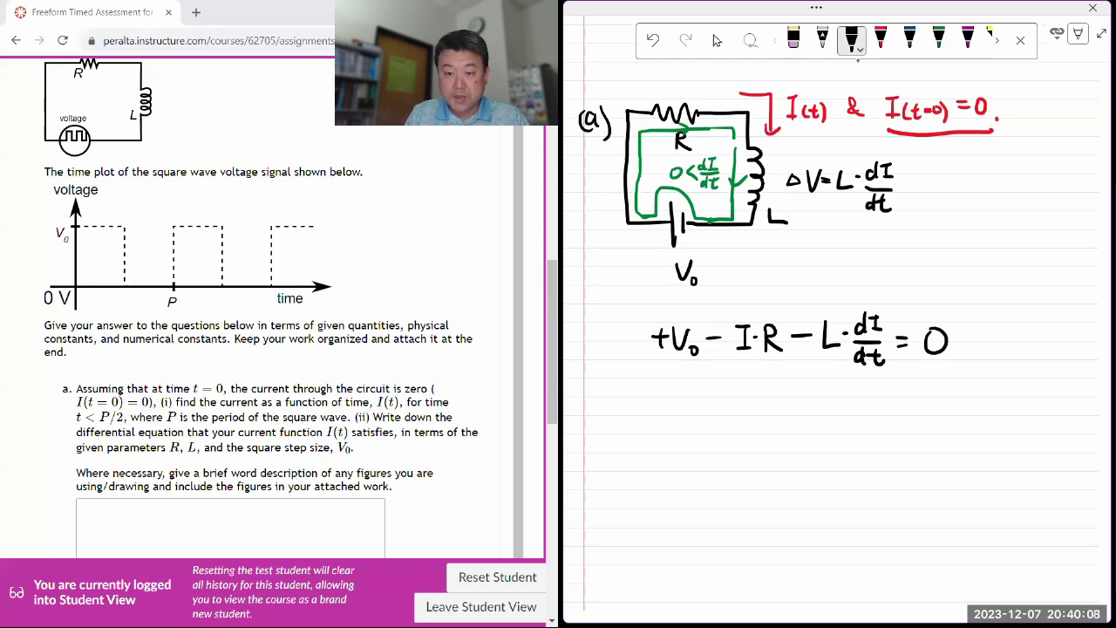
{"action": "left_click_drag", "start_coordinate": [660, 374], "coordinate": [950, 387]}
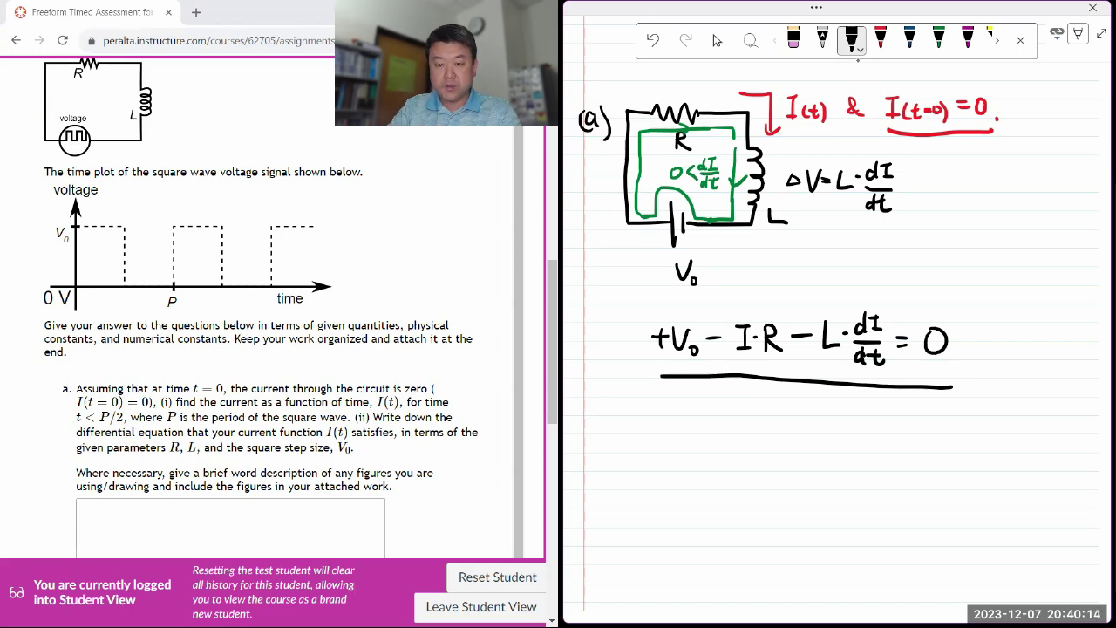
{"action": "key", "text": "ctrl+z"}
{"action": "left_click_drag", "start_coordinate": [655, 377], "coordinate": [950, 378]}
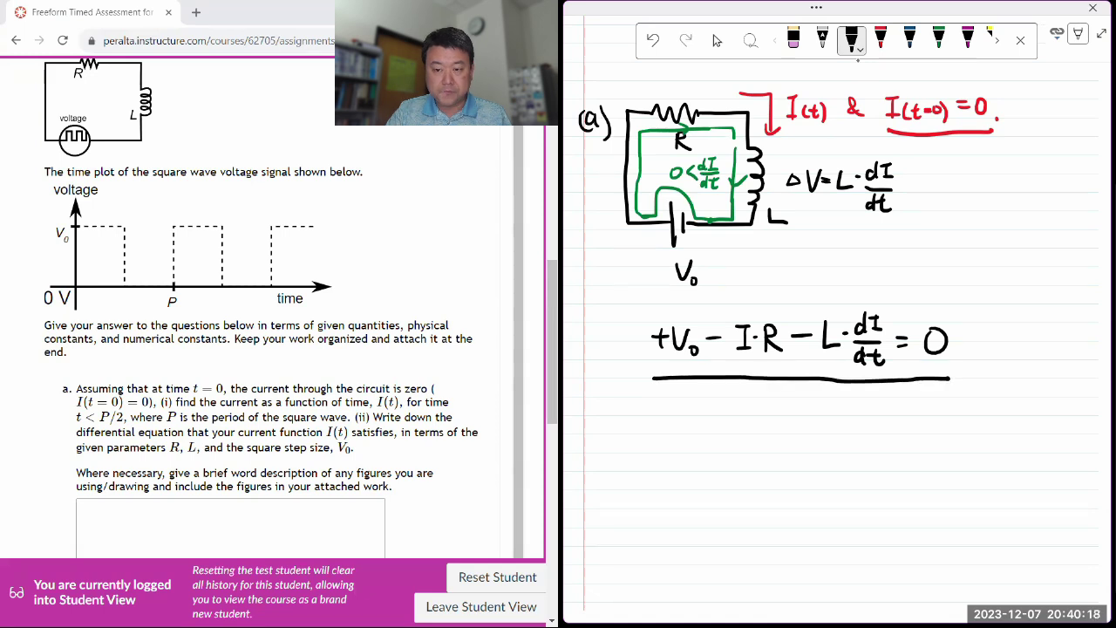
{"action": "left_click", "coordinate": [879, 39]}
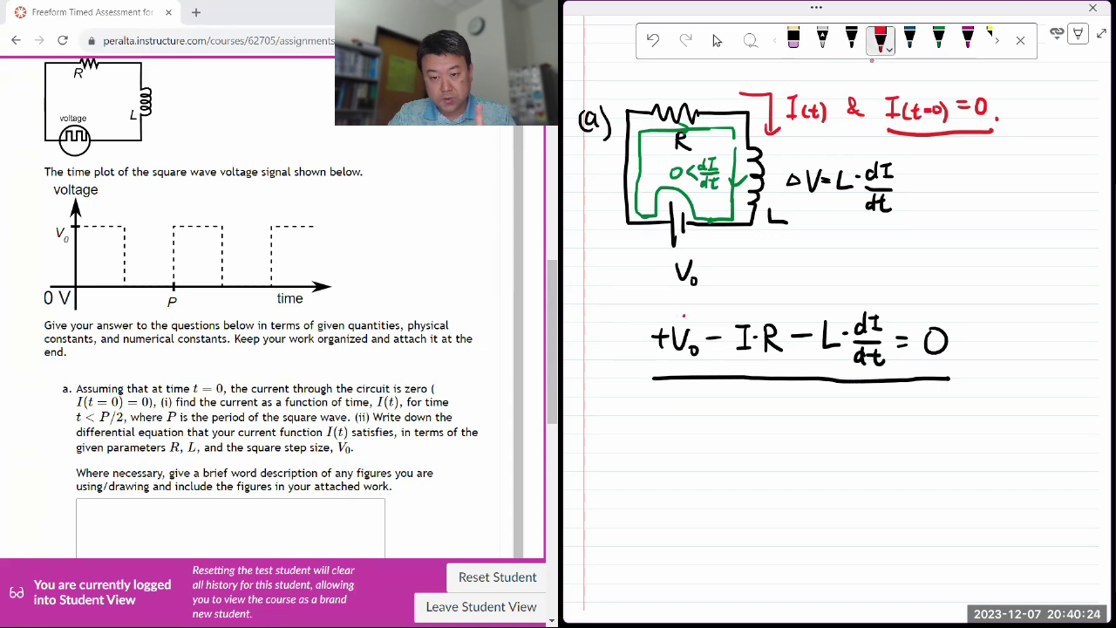
{"action": "left_click", "coordinate": [765, 313]}
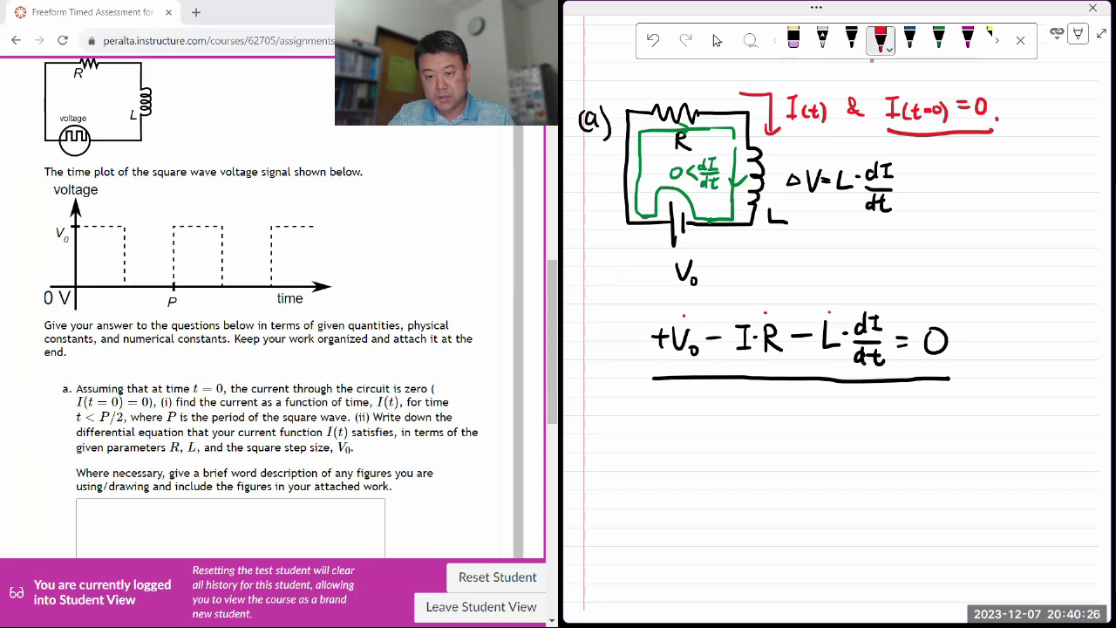